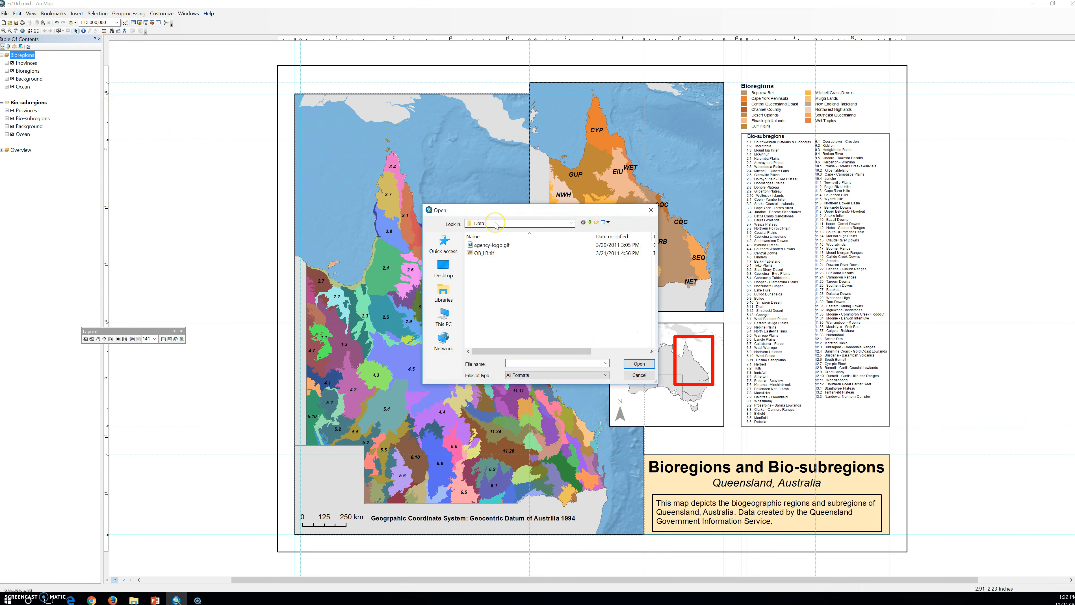
- Insert the picture agency-logo.gif from the Data folder of GTKArcGIS Chapter10 on the USB drive
click(496, 224)
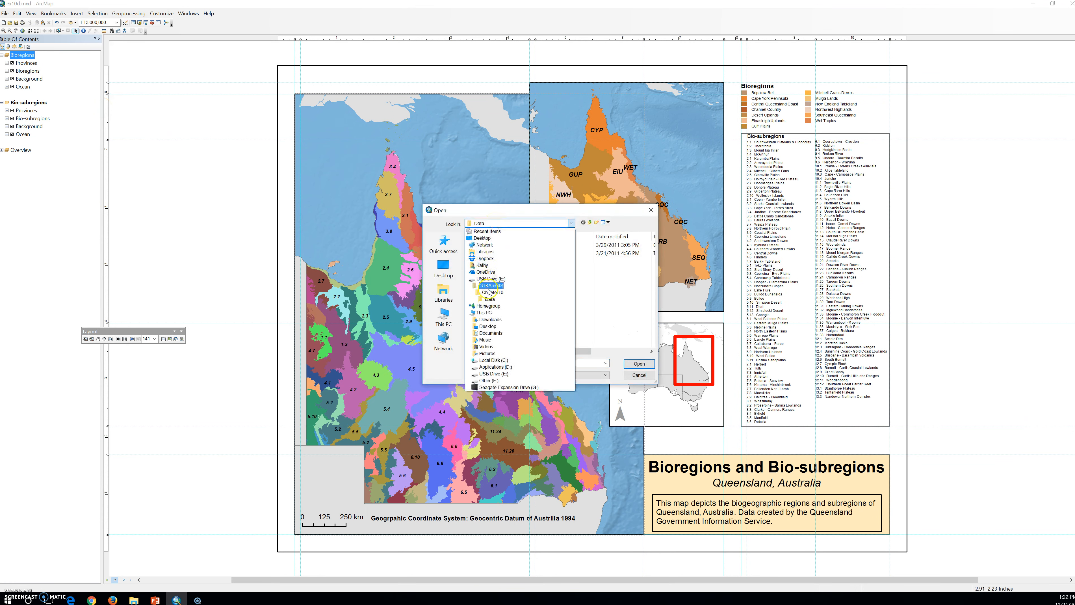
click(489, 278)
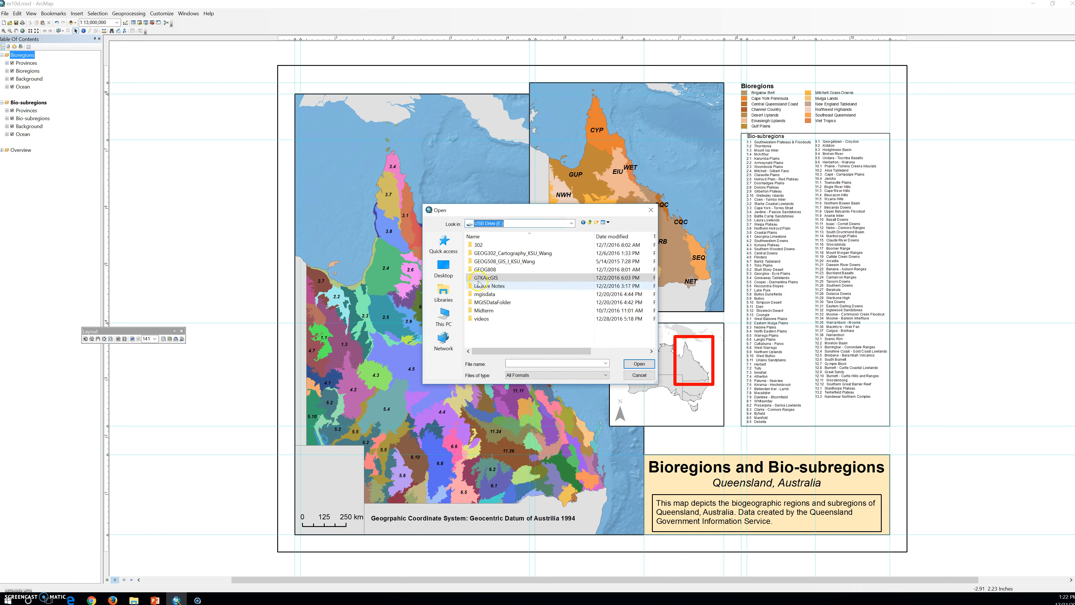
click(480, 281)
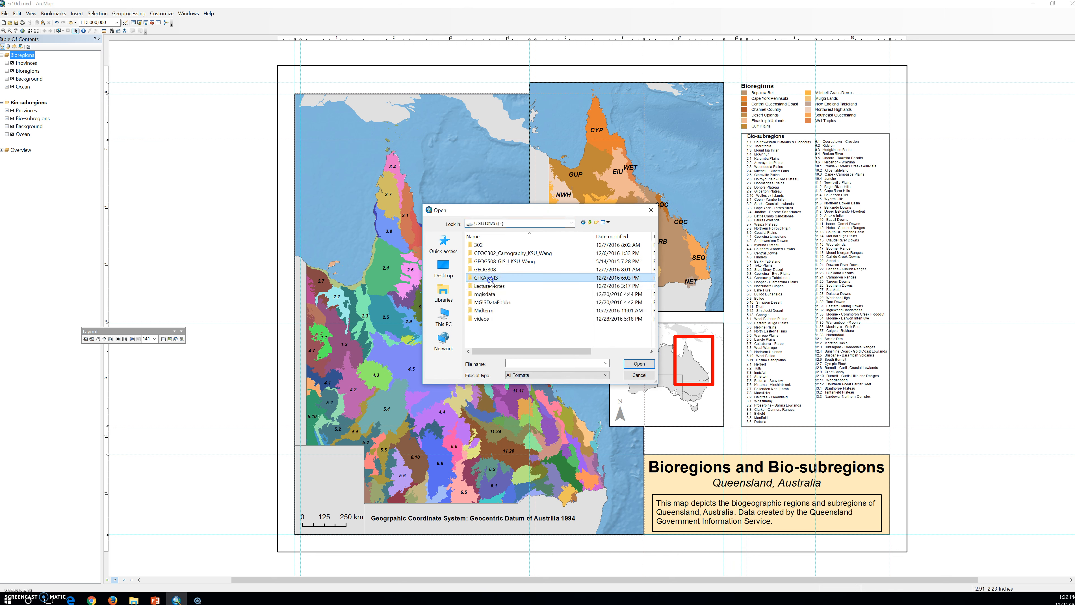
double_click(472, 280)
double_click(473, 280)
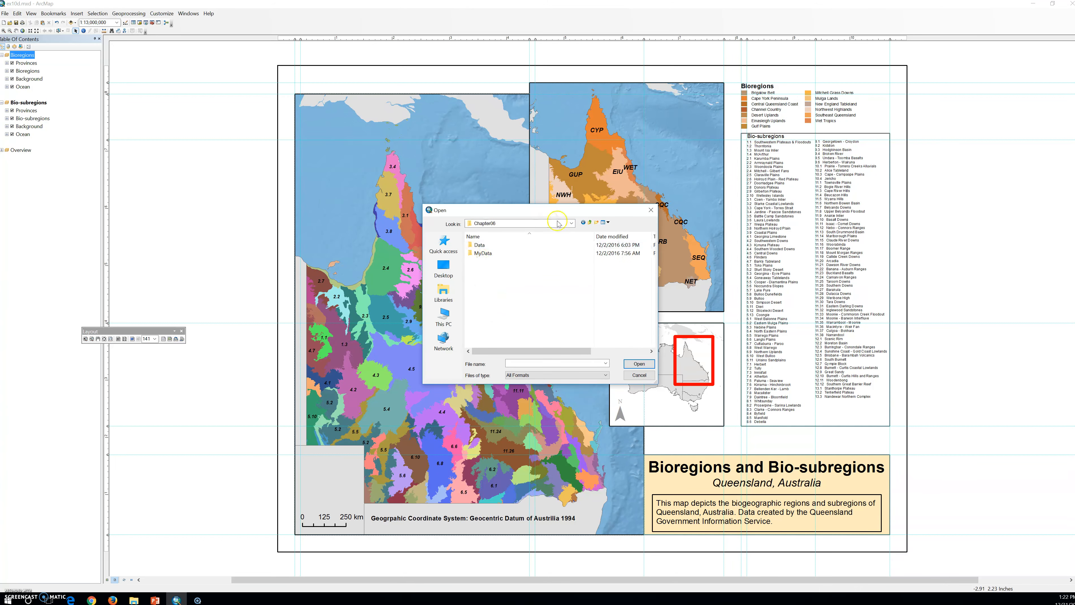
click(589, 222)
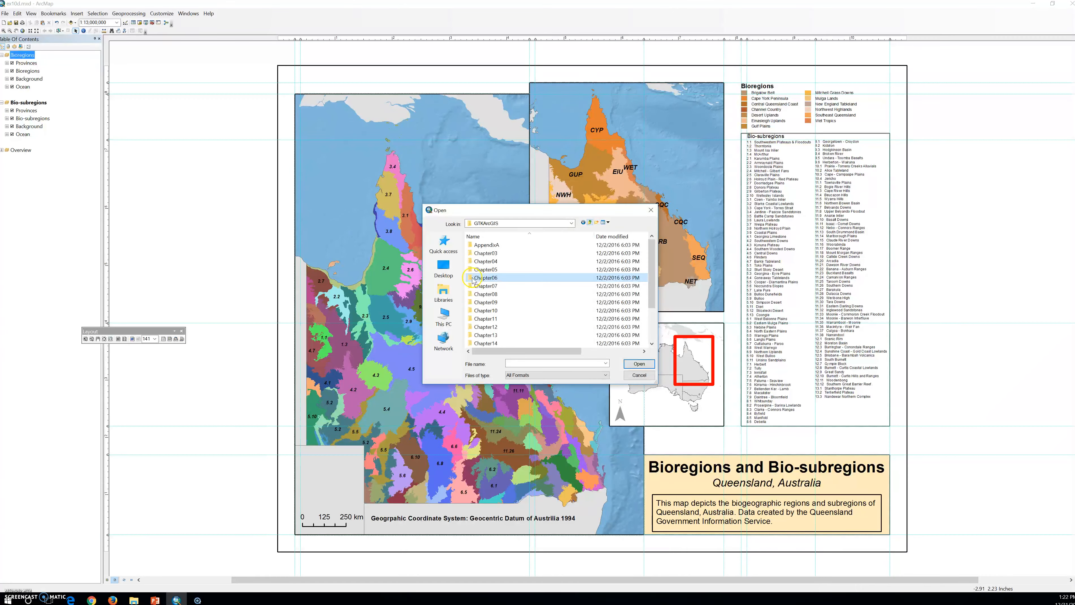
double_click(487, 310)
double_click(482, 245)
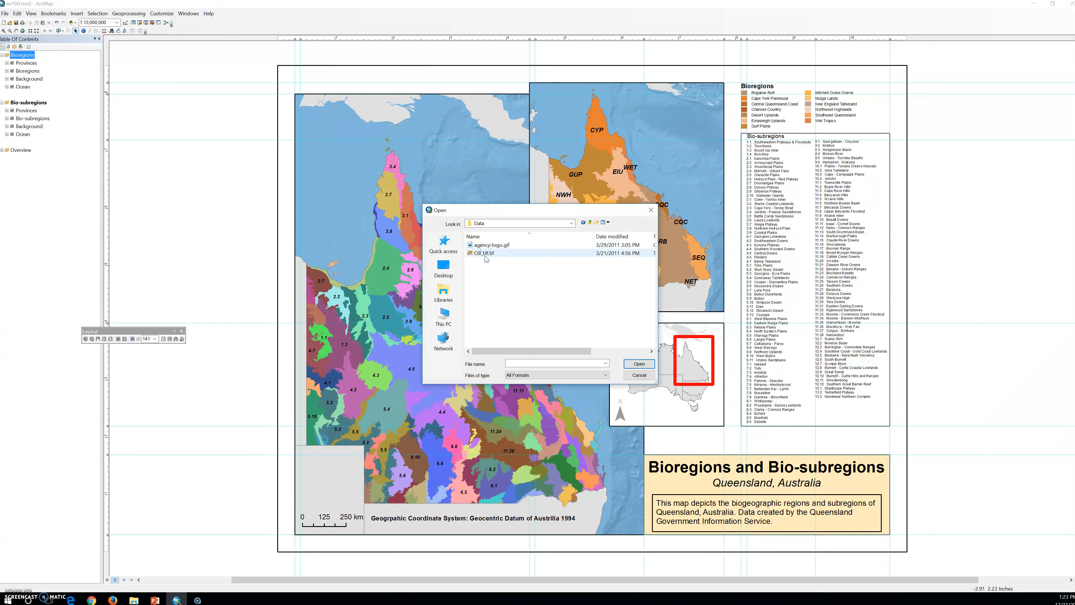
click(483, 245)
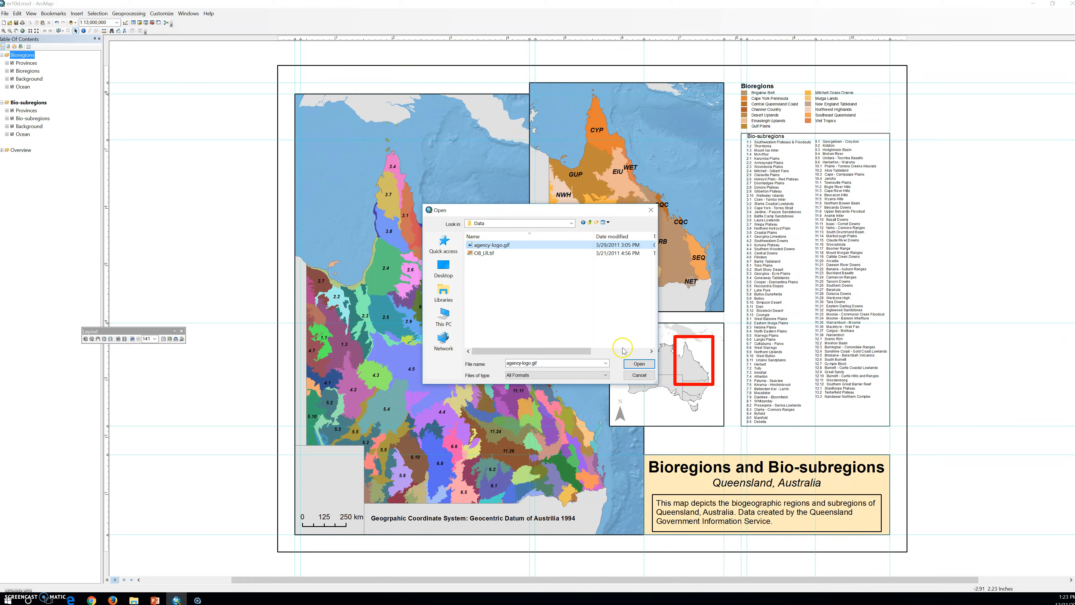
click(634, 365)
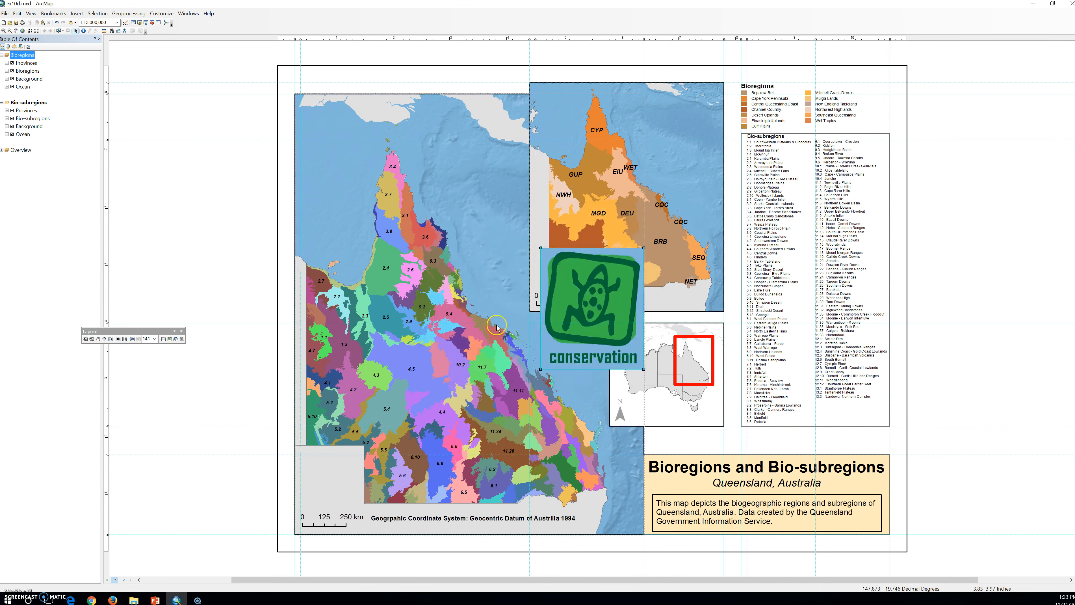
- Shrink the conservation logo and place it in the upper-left corner of the large Bio-subregions map
drag(577, 302, 576, 301)
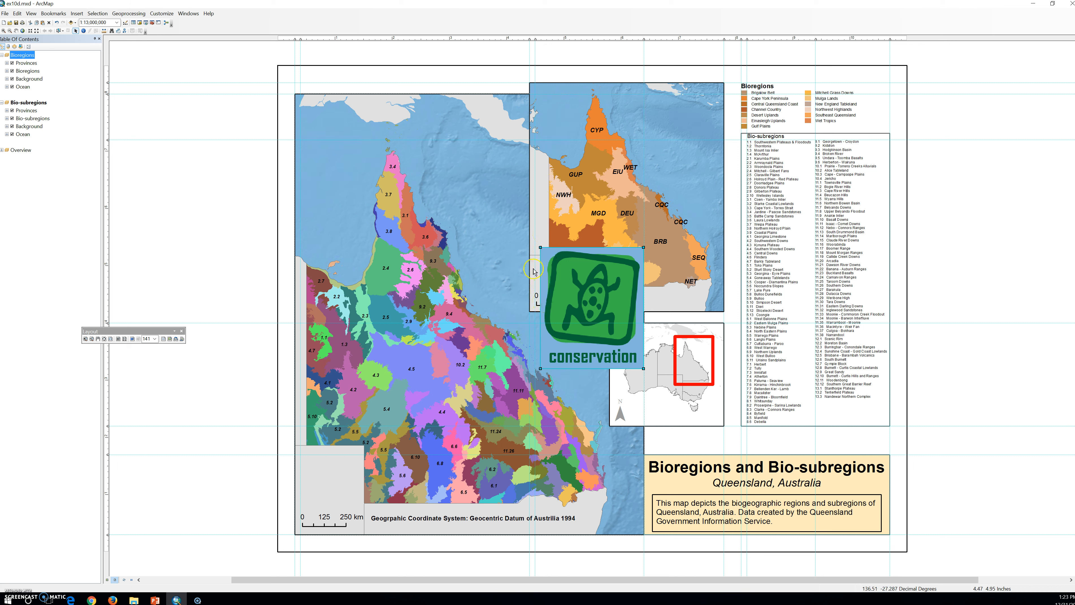
drag(540, 247, 320, 126)
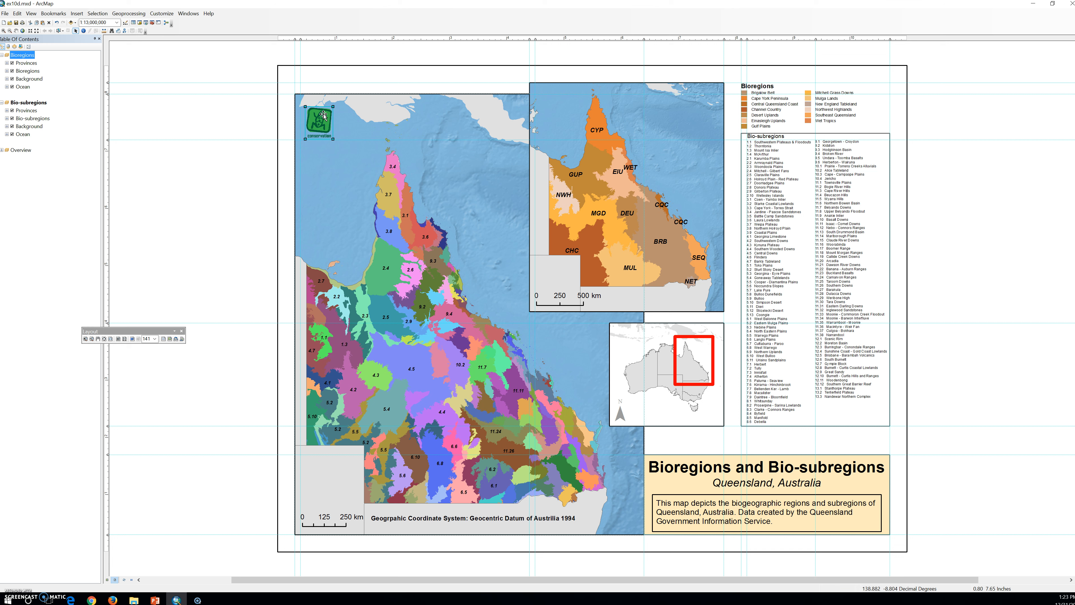
drag(320, 124, 317, 127)
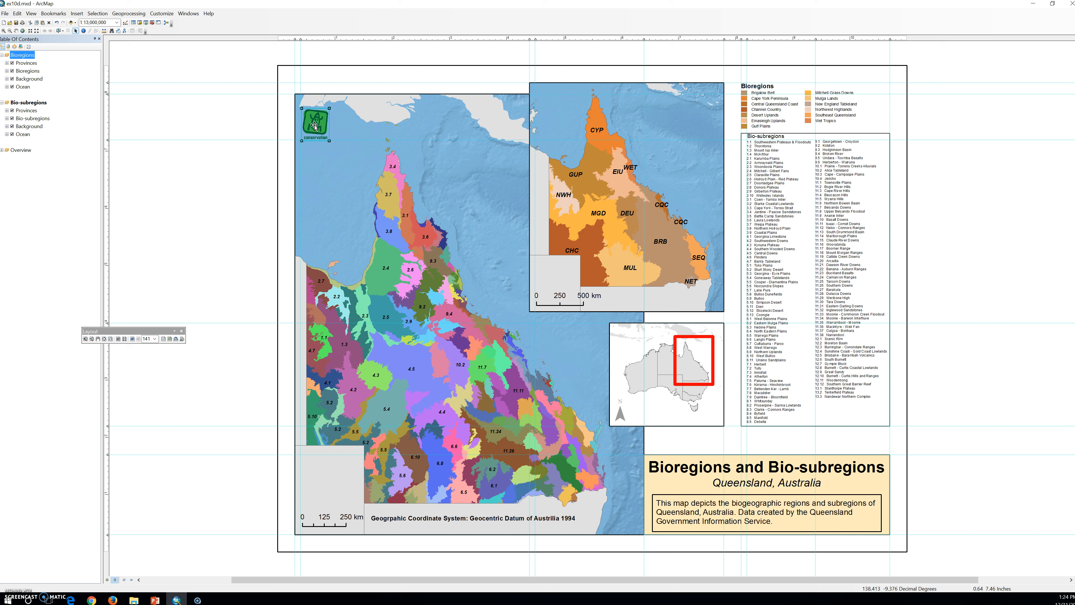
- Insert a neatline around all layout elements with a heavier solid border line and the background set to None
click(76, 13)
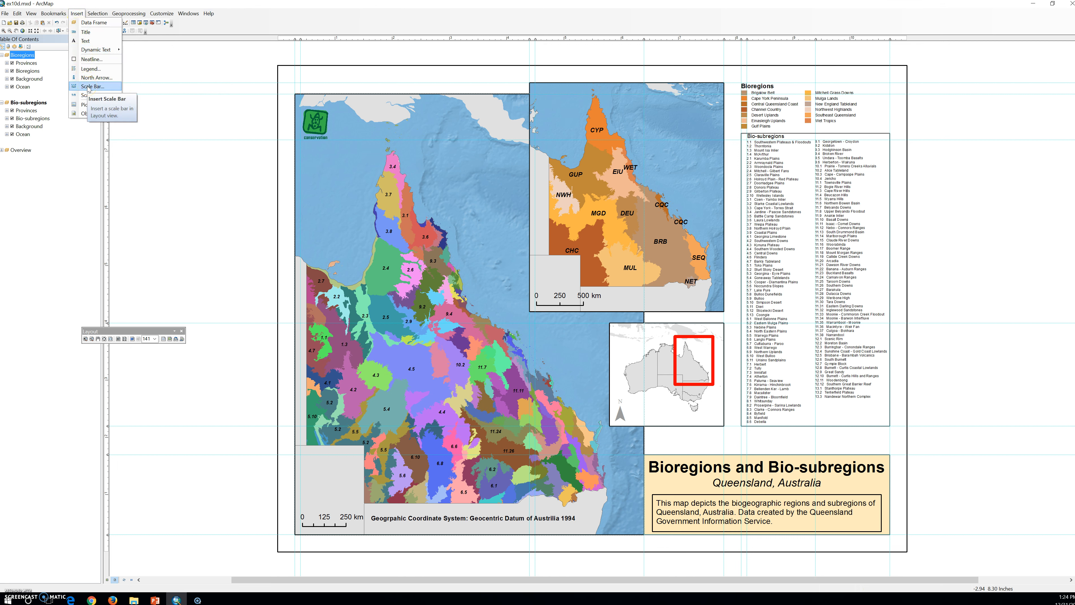
click(90, 58)
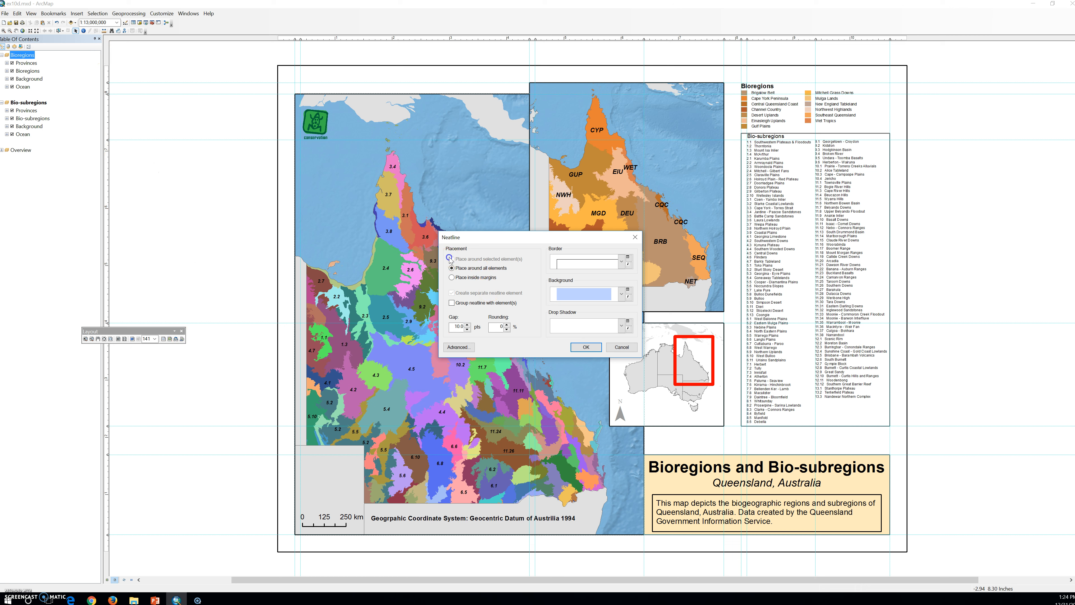
click(452, 278)
click(451, 269)
click(621, 262)
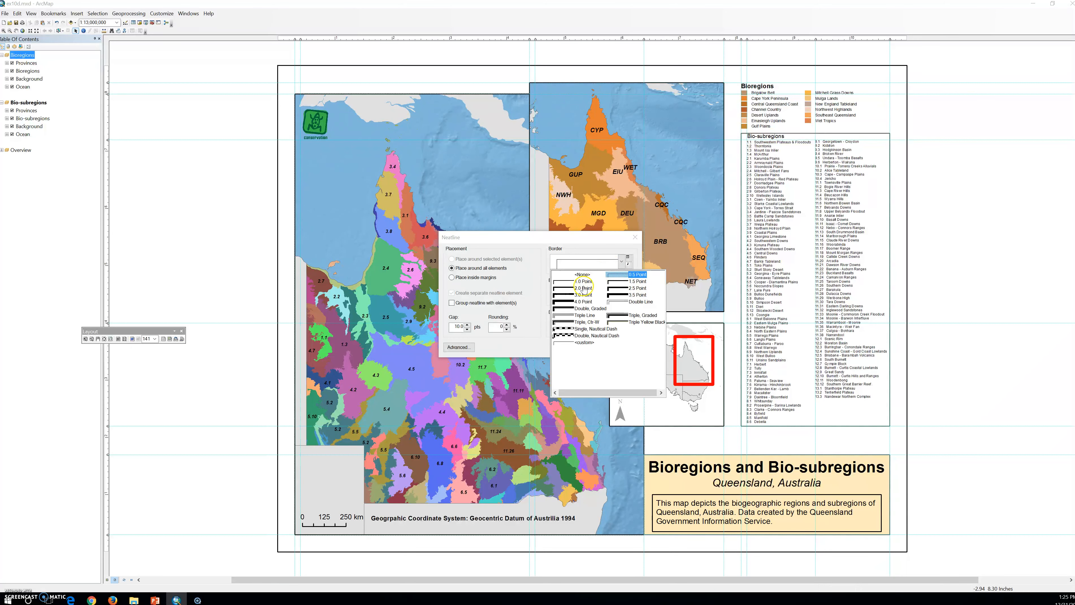
click(630, 275)
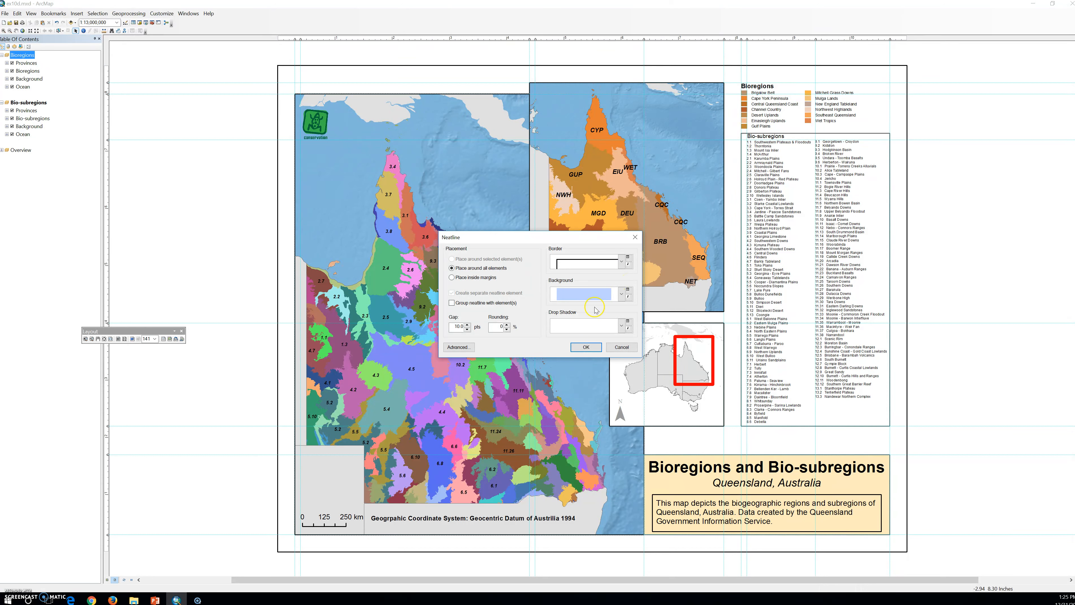
click(621, 294)
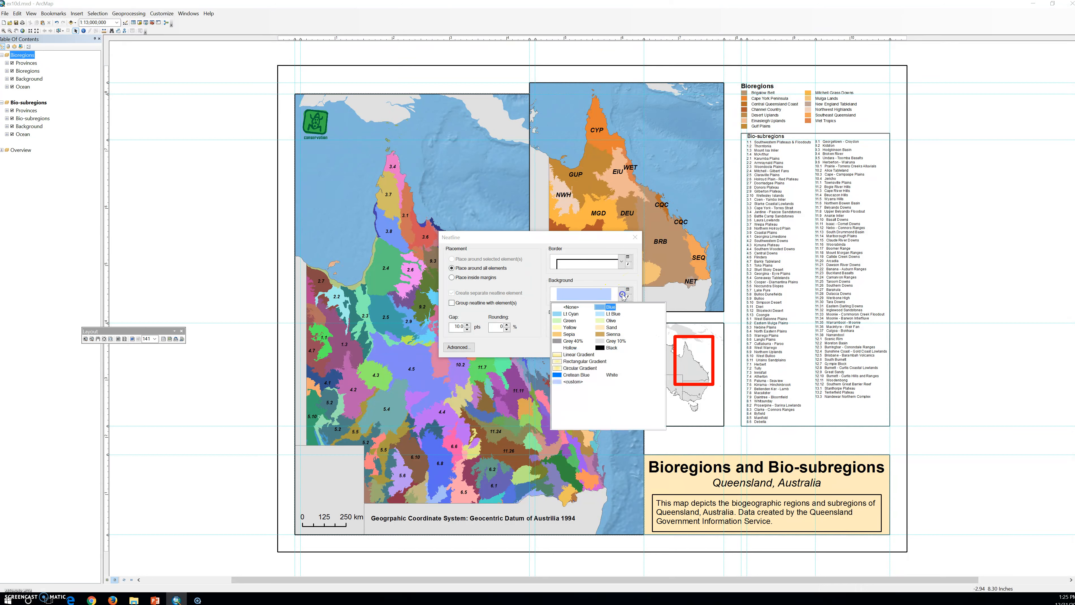
click(573, 308)
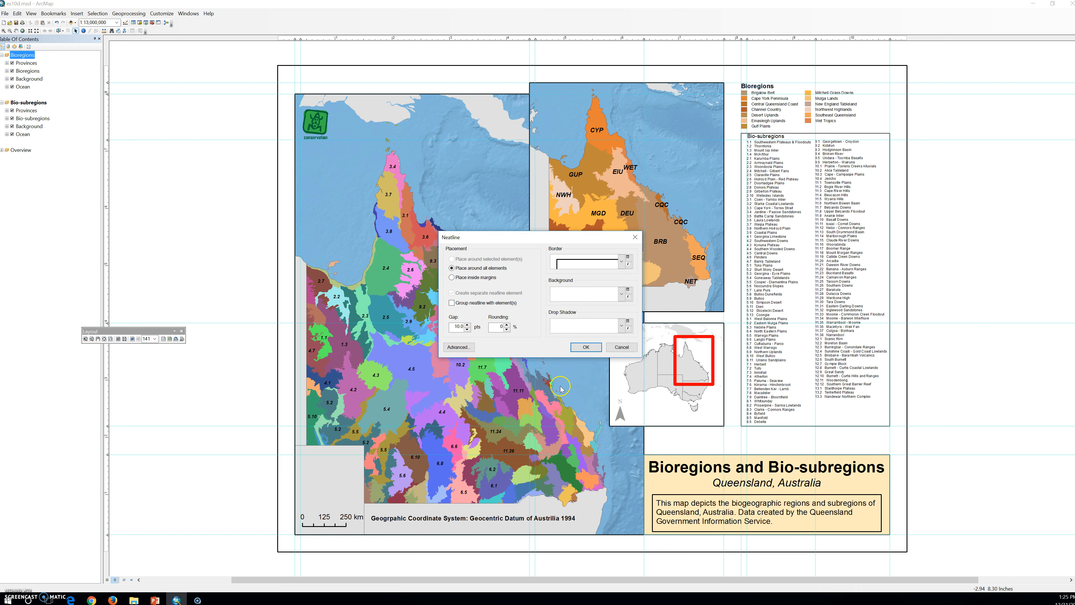
click(584, 347)
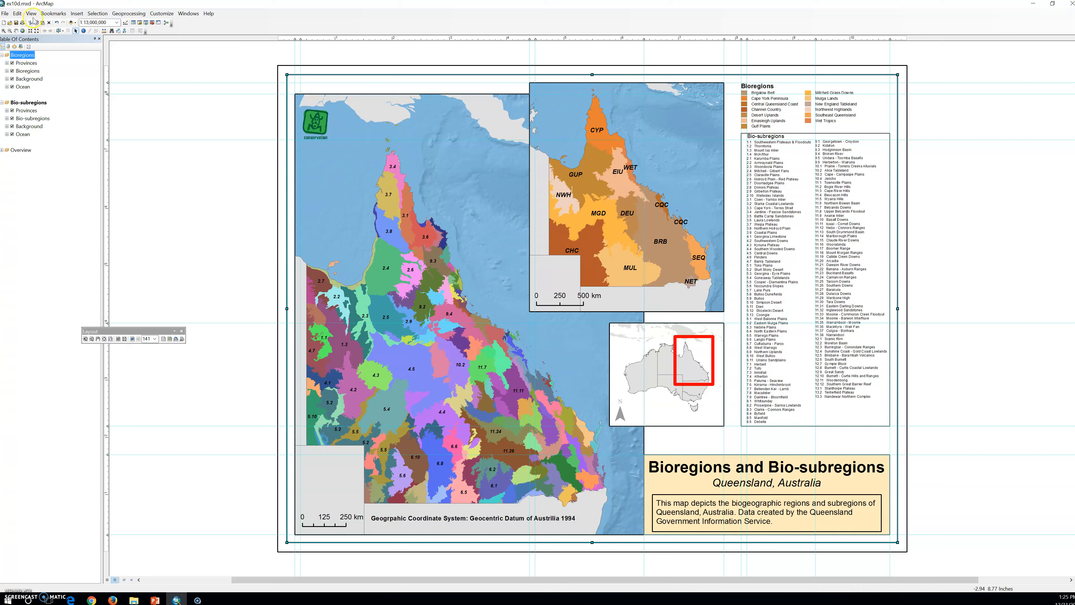
- Set the printer paper orientation to Landscape in the page and print setup
click(5, 13)
click(34, 105)
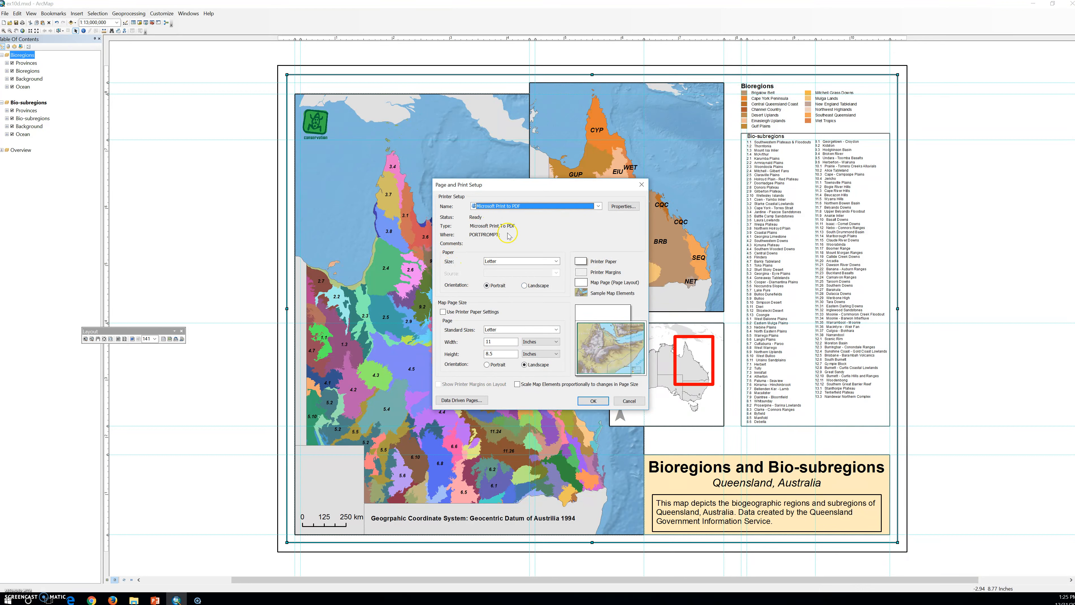
click(523, 285)
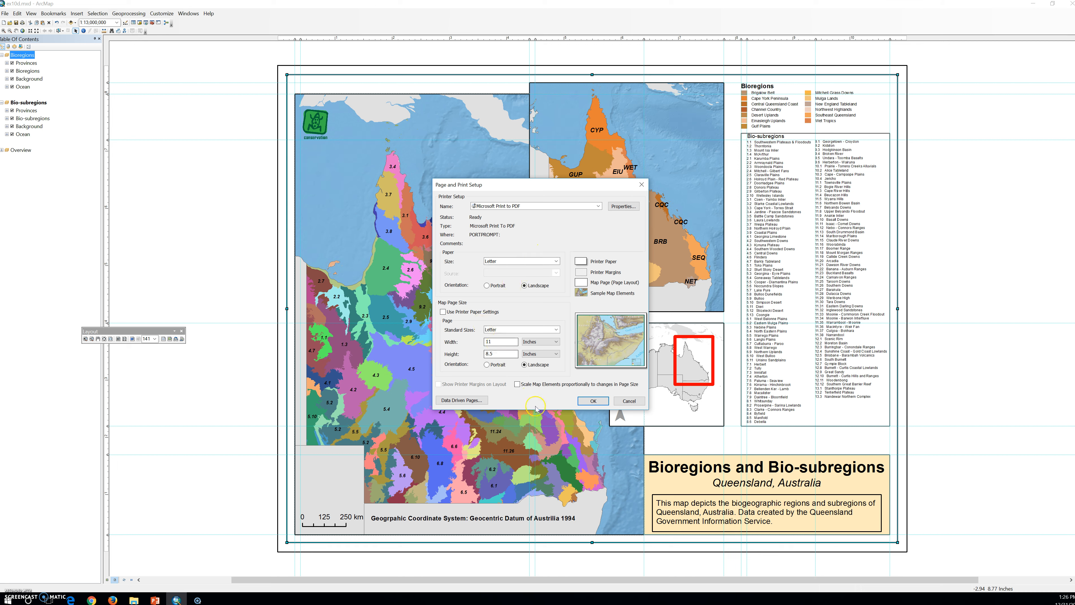
click(583, 405)
click(581, 402)
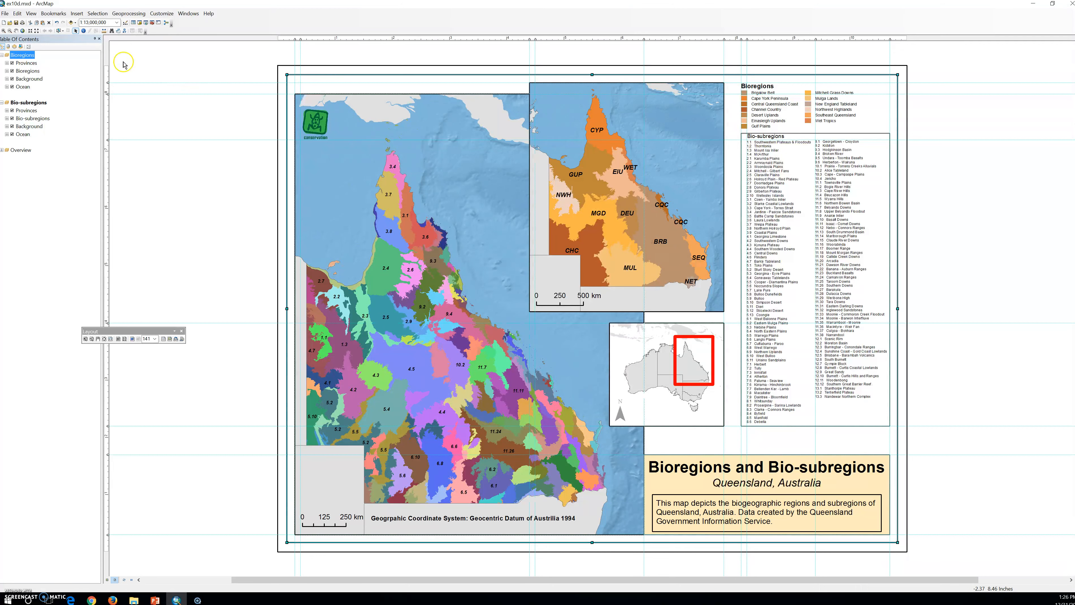
- Preview the printed map layout and review its print settings without printing
click(6, 14)
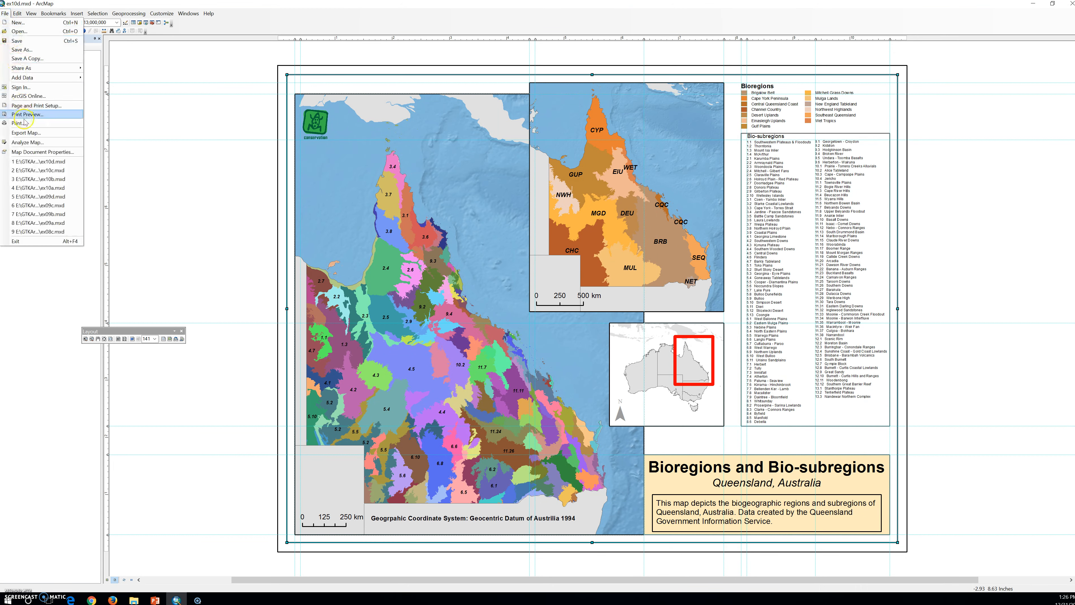
click(38, 119)
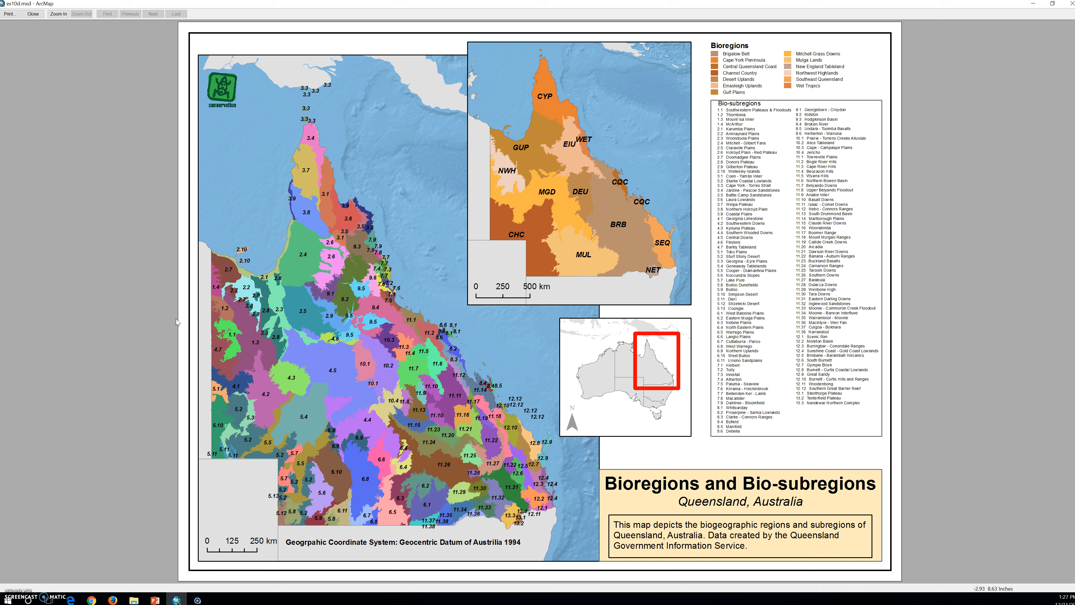
click(9, 14)
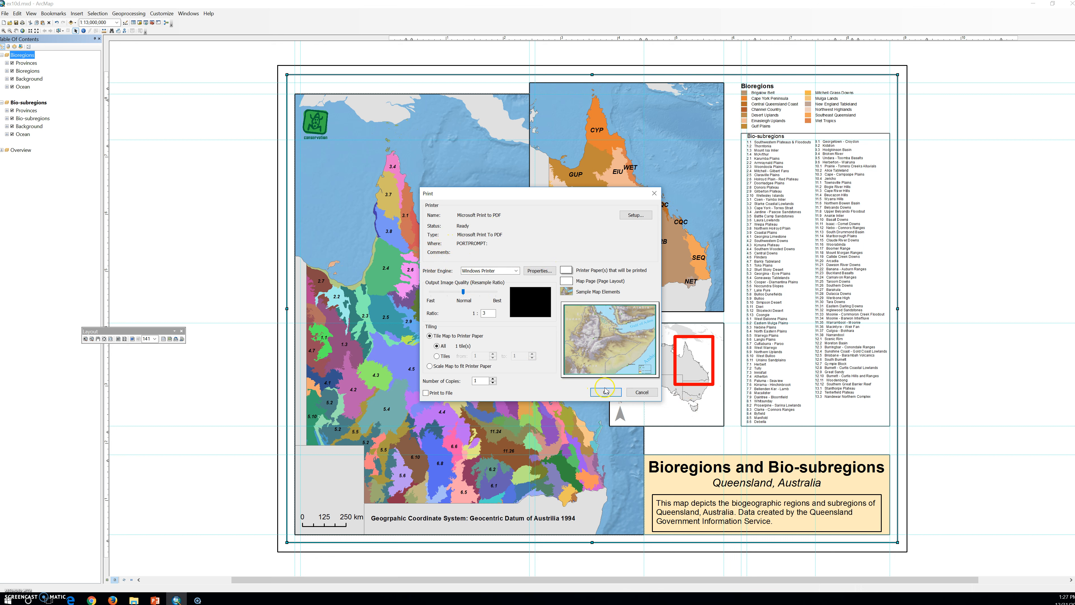
click(641, 392)
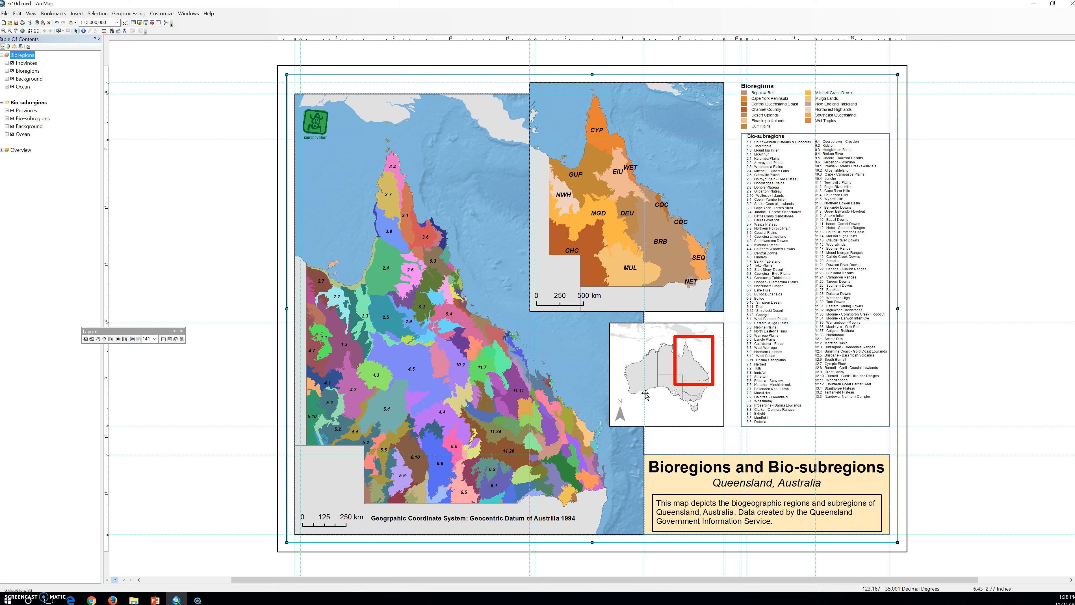
- Close the floating Layout toolbar
click(620, 312)
click(181, 331)
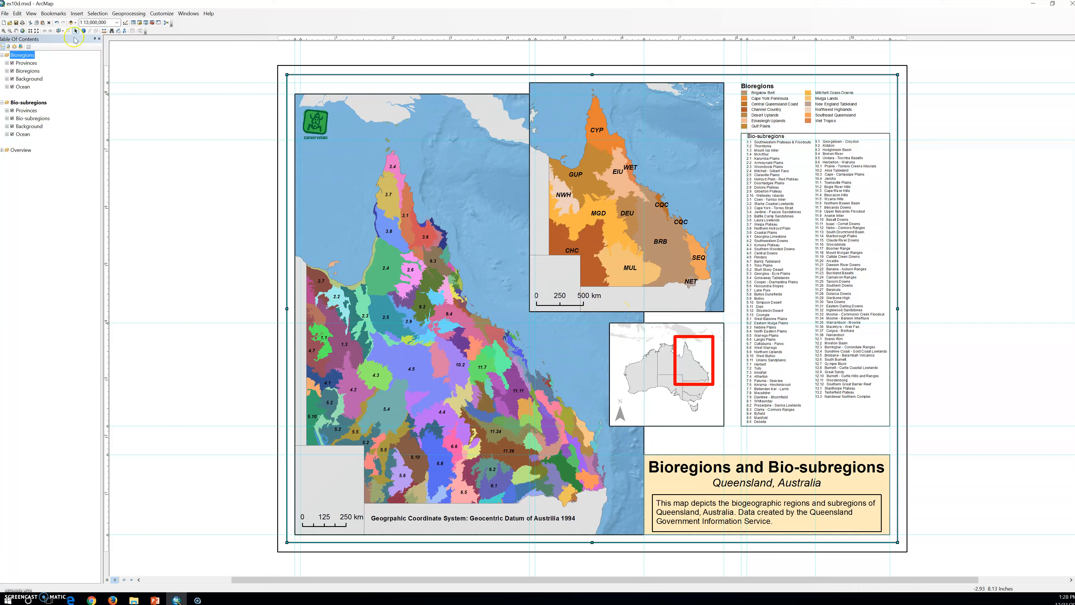
- Start exporting the map and choose the MyData folder of GTKArcGIS Chapter10 on USB Drive (E:) as the destination
click(5, 13)
click(24, 134)
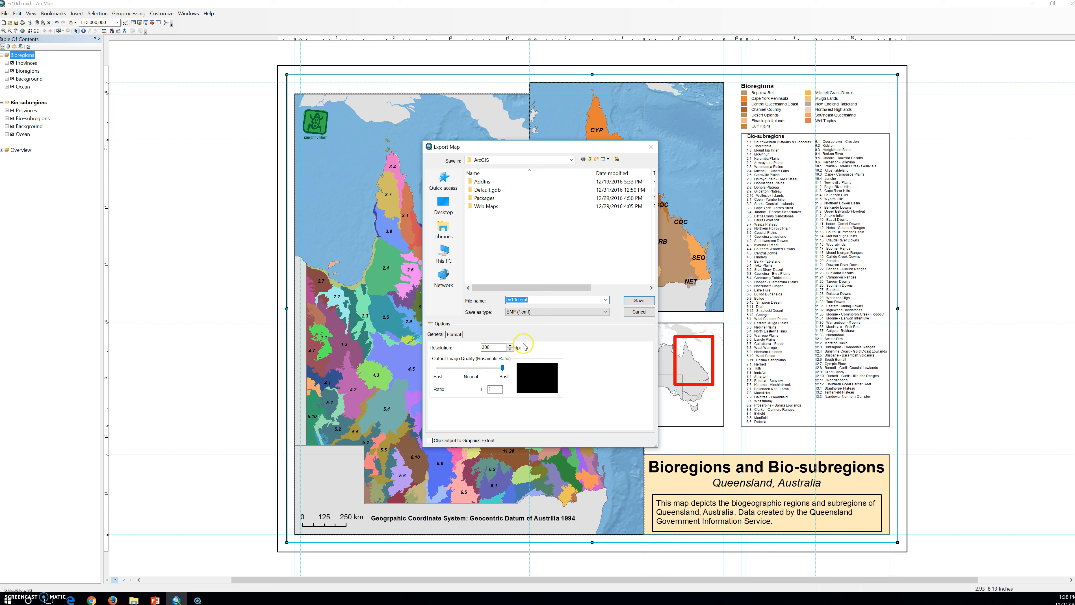
click(561, 311)
click(560, 310)
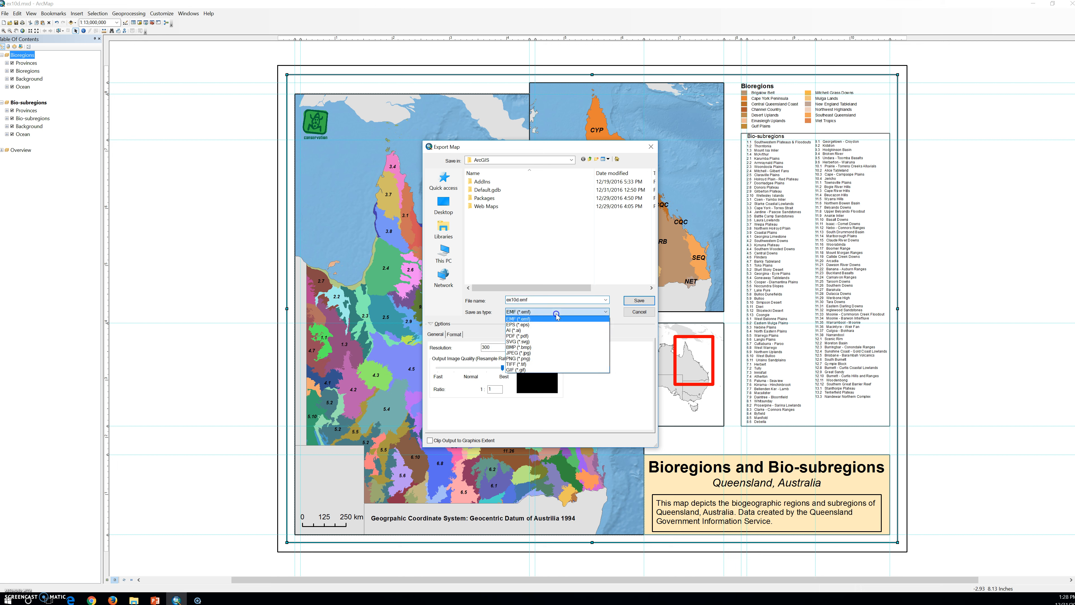
click(509, 241)
click(443, 252)
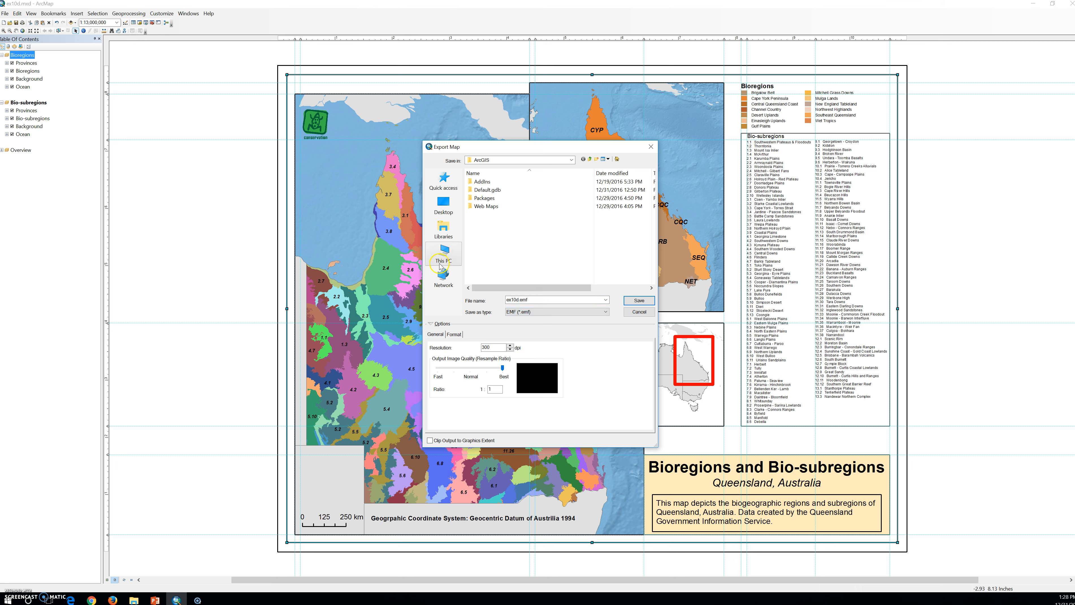
scroll(498, 262, down, 3)
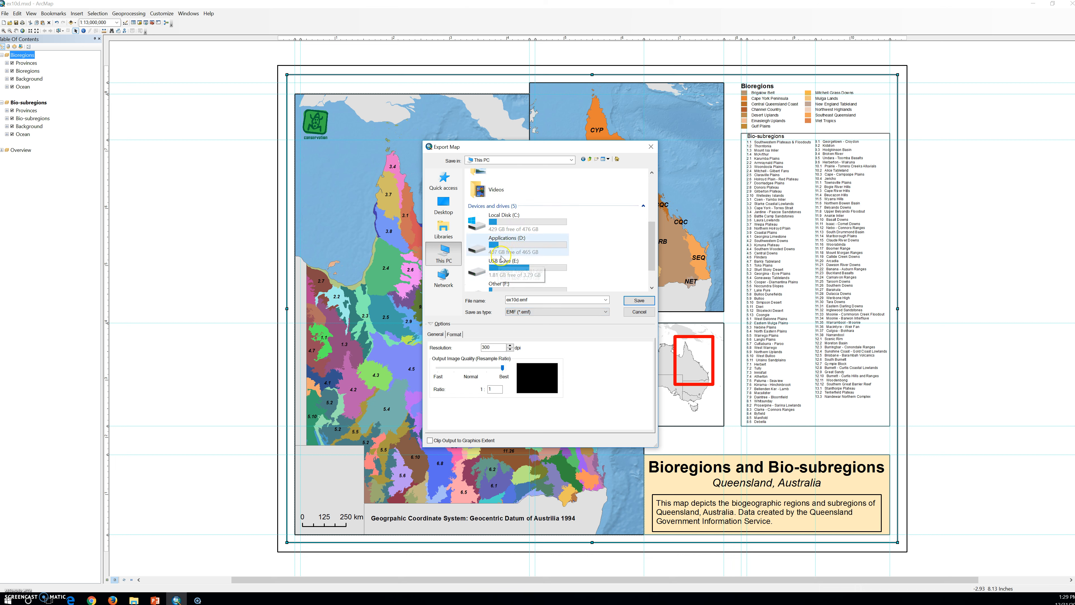
double_click(499, 265)
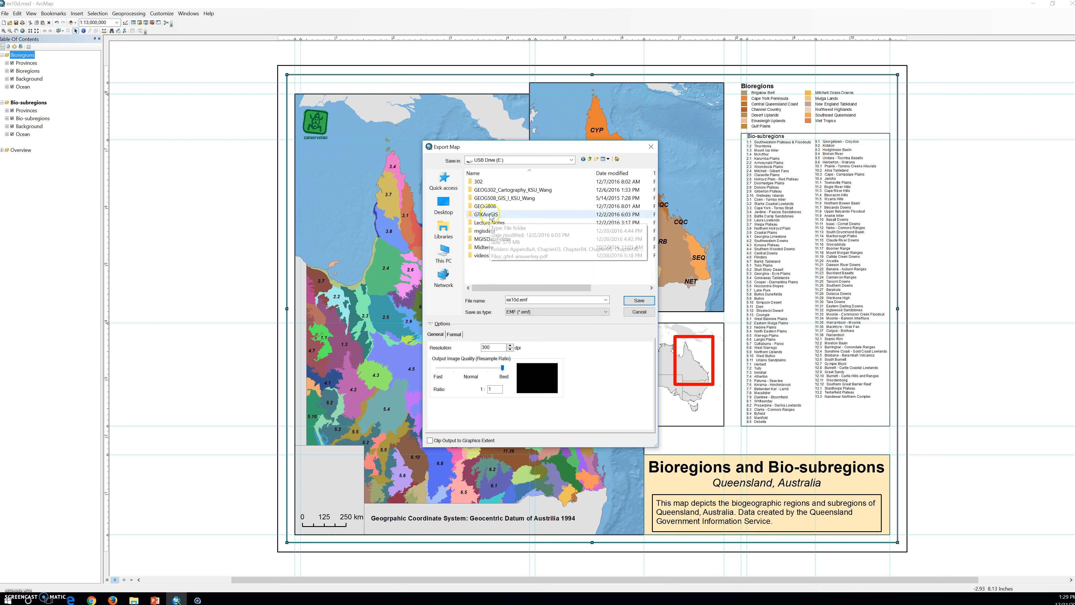
double_click(486, 214)
double_click(490, 247)
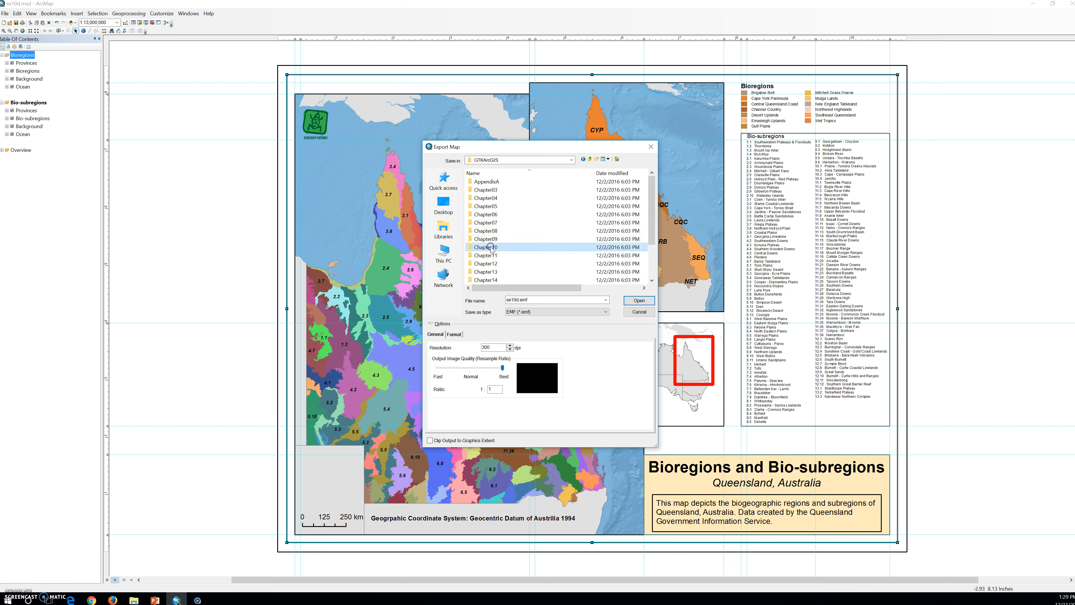
click(480, 190)
double_click(480, 191)
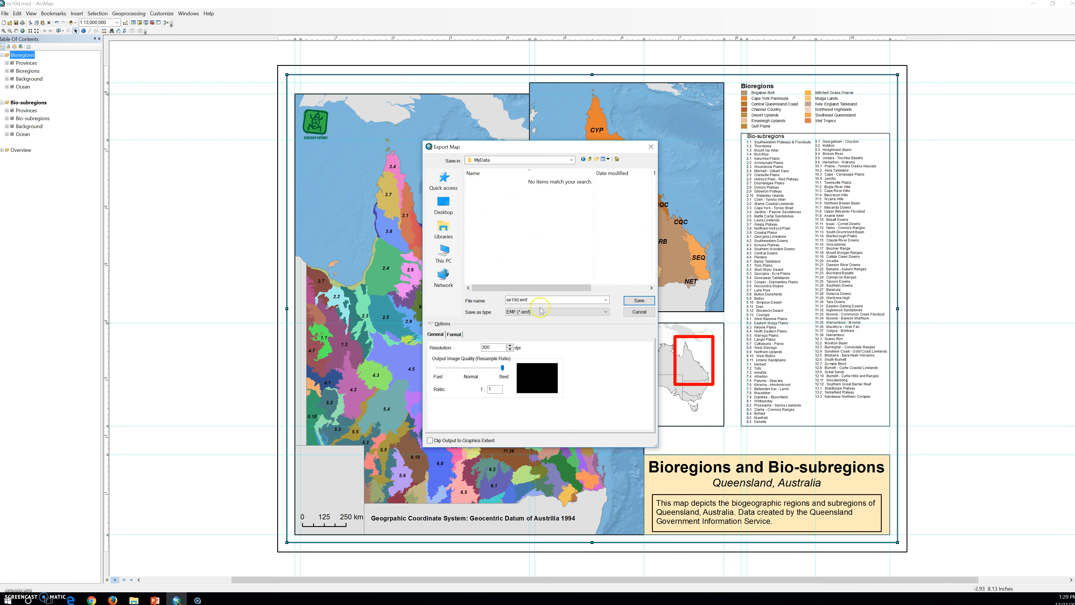
- Set the map export format to JPEG and its resolution to 300 dpi
click(529, 312)
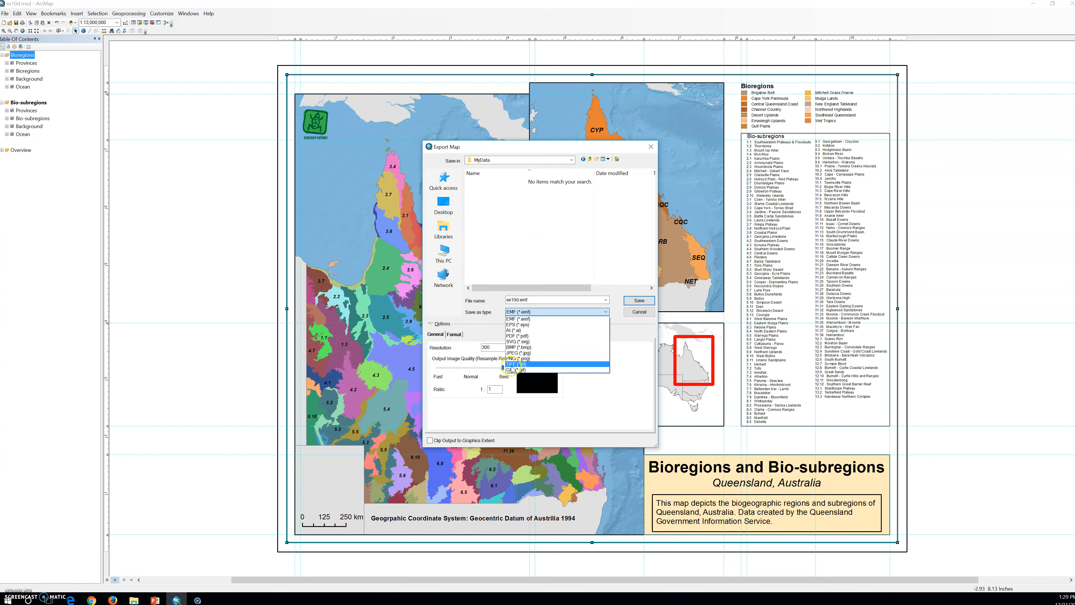
click(518, 352)
click(490, 347)
double_click(490, 347)
key(BackSpace)
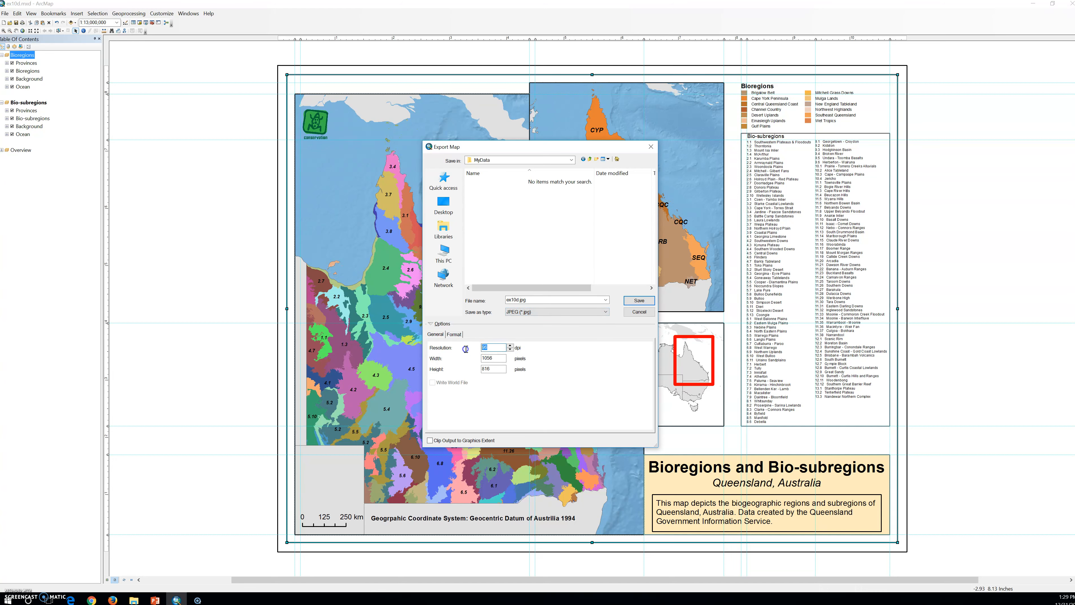
text(300)
- Check the JPEG format options and export the map as ex10d.jpg
click(454, 334)
click(434, 334)
click(638, 301)
click(639, 301)
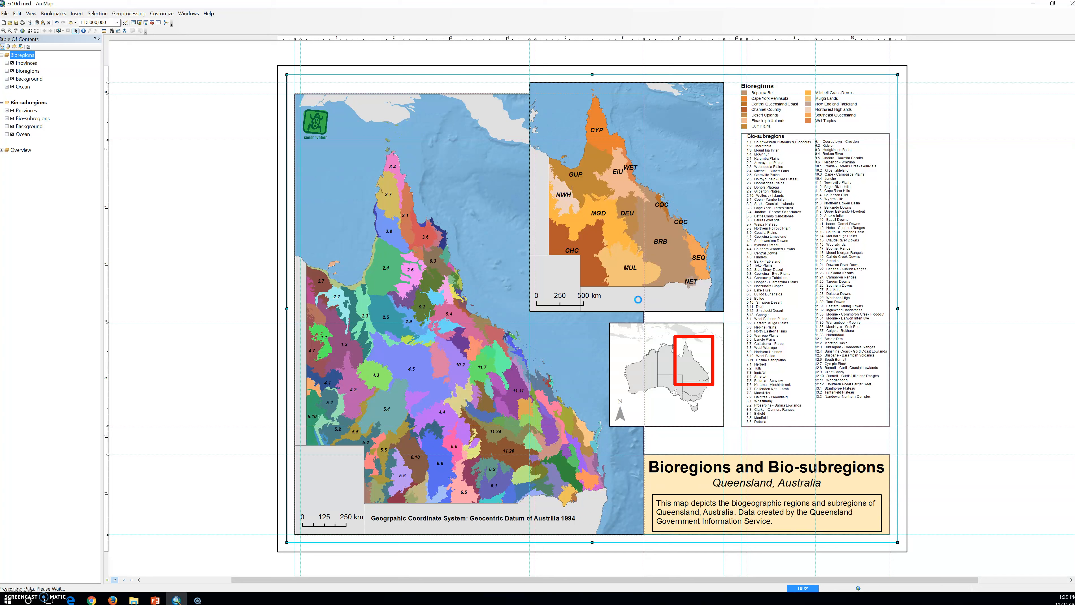
click(638, 299)
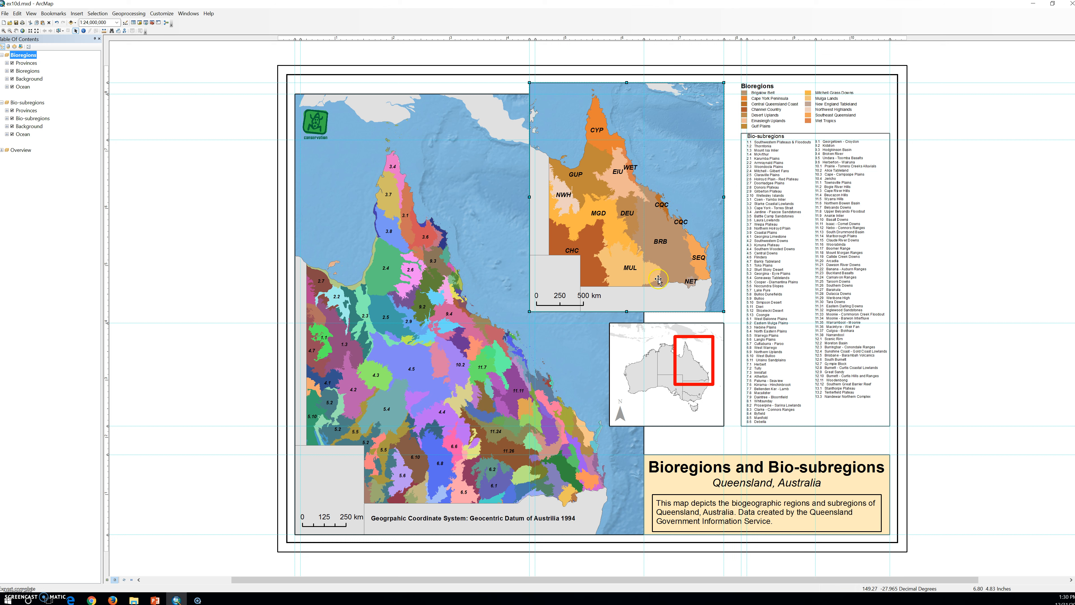
- Switch to the Chapter10 folder in File Explorer and open the exported ex10d.jpg from its MyData subfolder
click(134, 600)
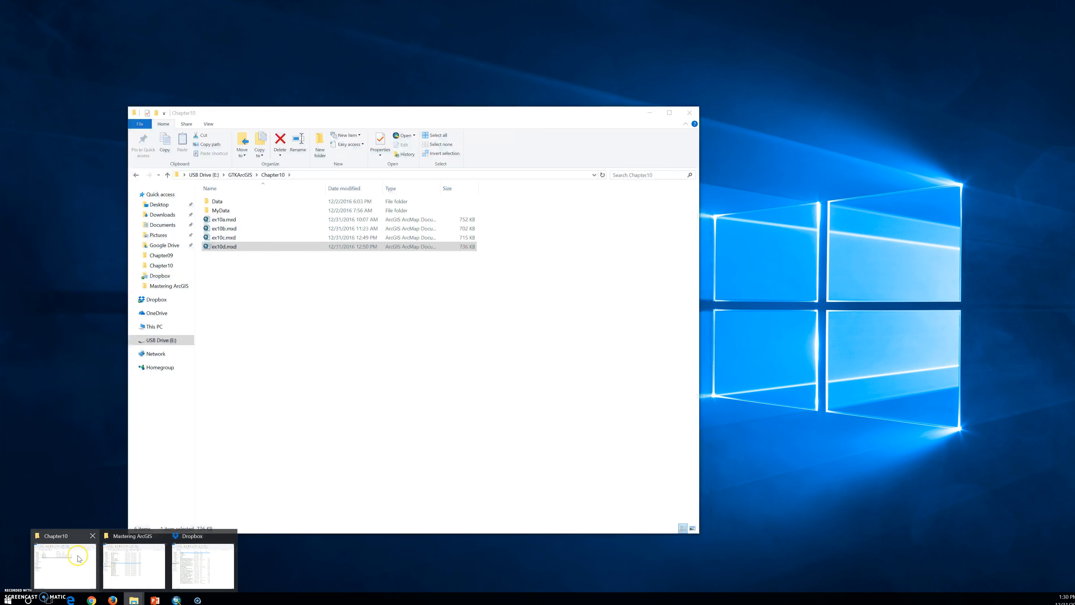
click(64, 567)
double_click(218, 211)
click(223, 201)
double_click(223, 202)
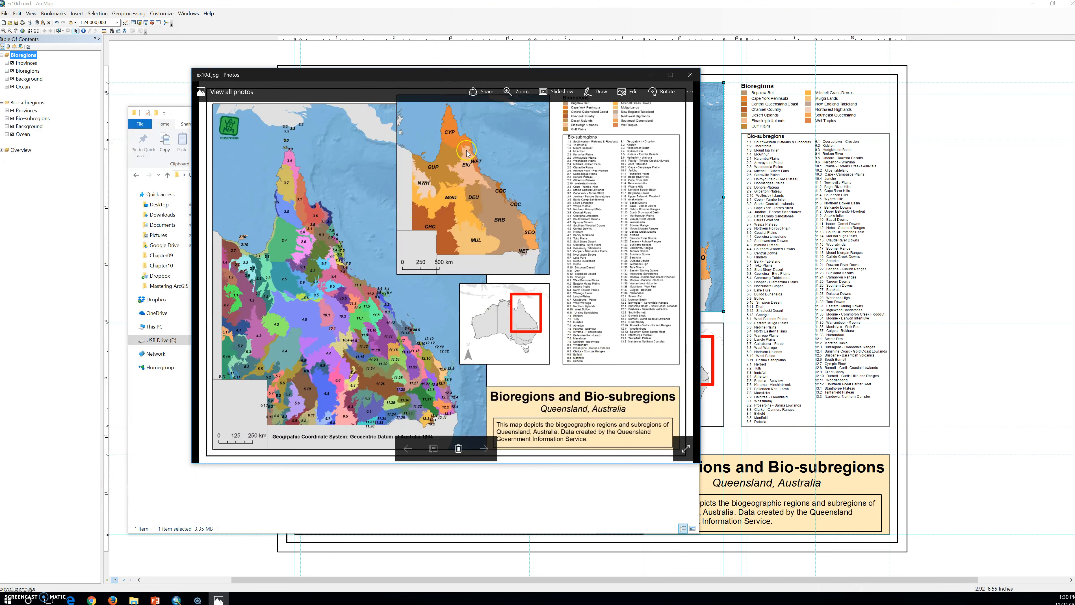
- View the exported map as a full-screen slideshow, leave it, and reopen ex10d.jpg from the MyData folder
click(559, 92)
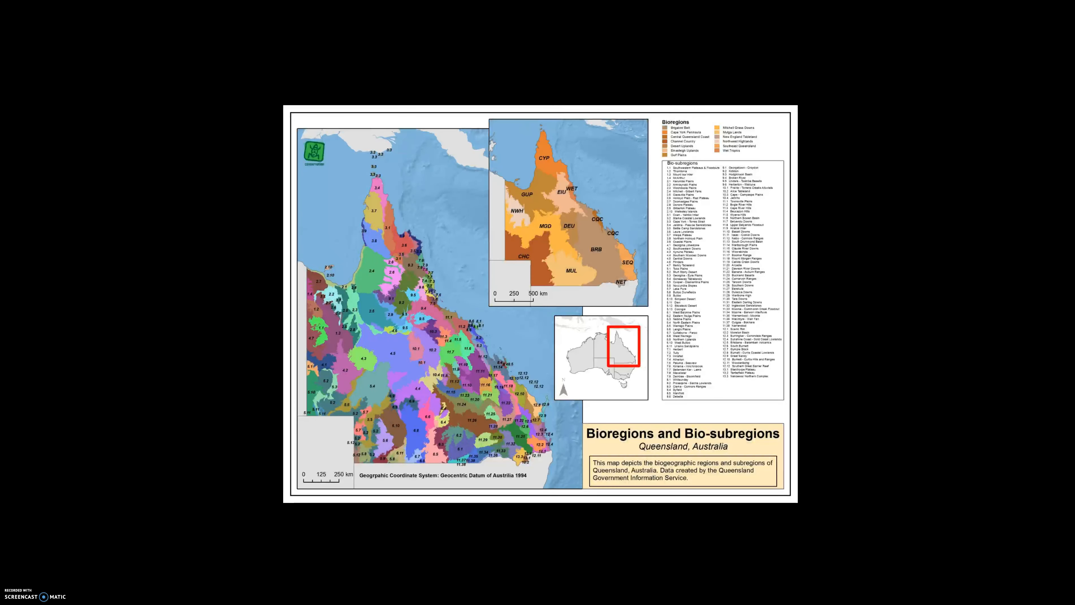
click(32, 600)
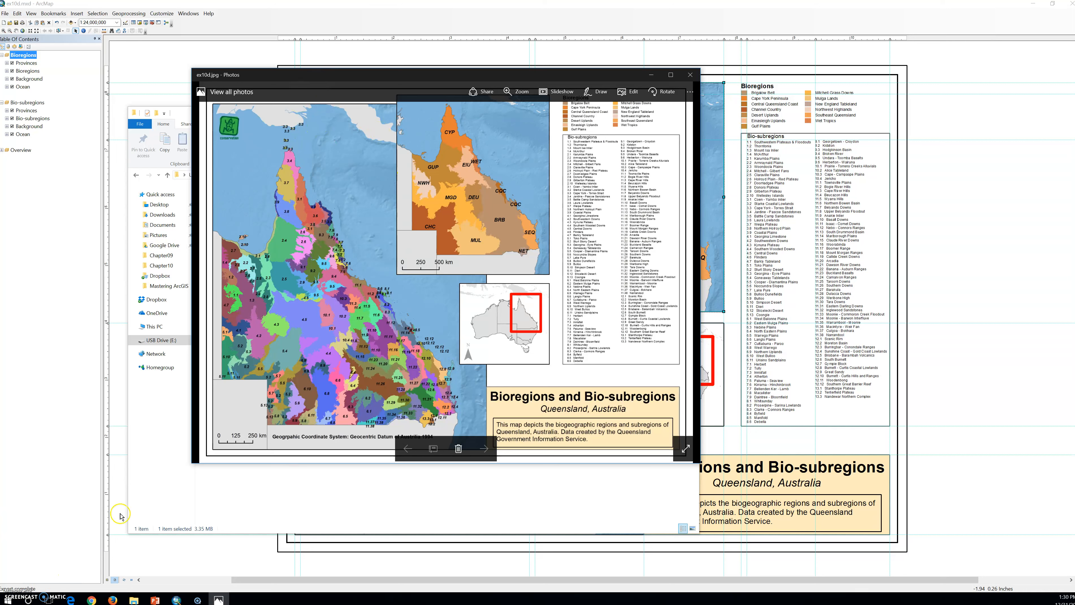
mouse_move(197, 601)
click(217, 601)
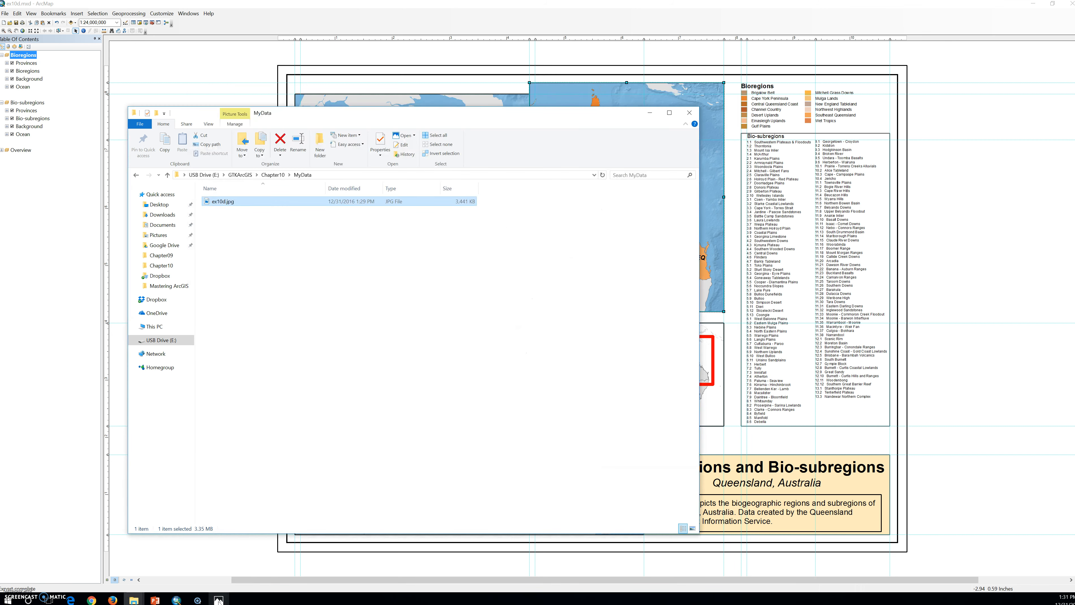
double_click(217, 201)
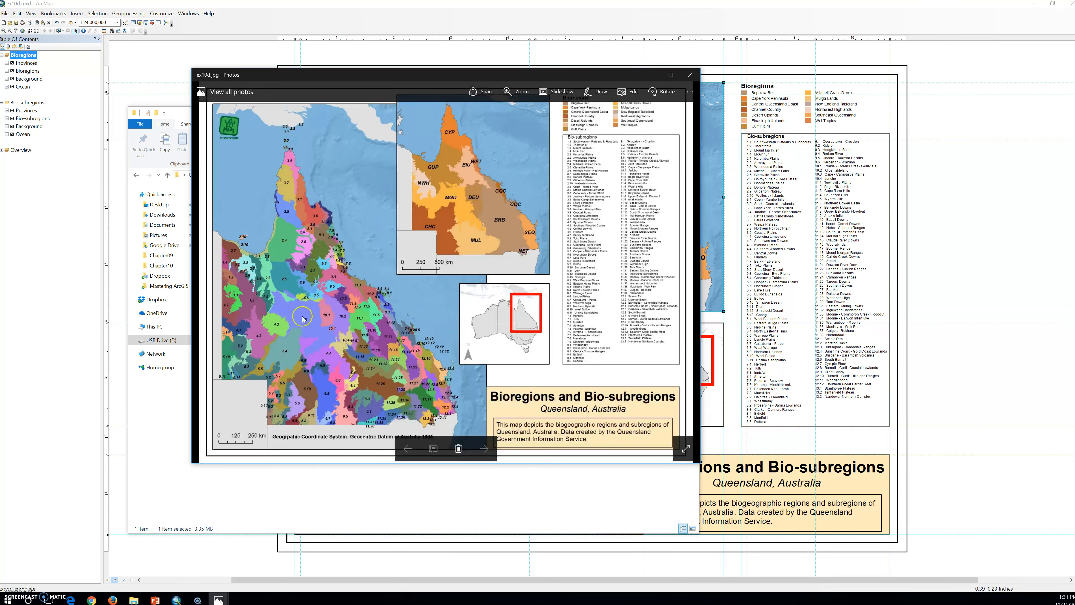